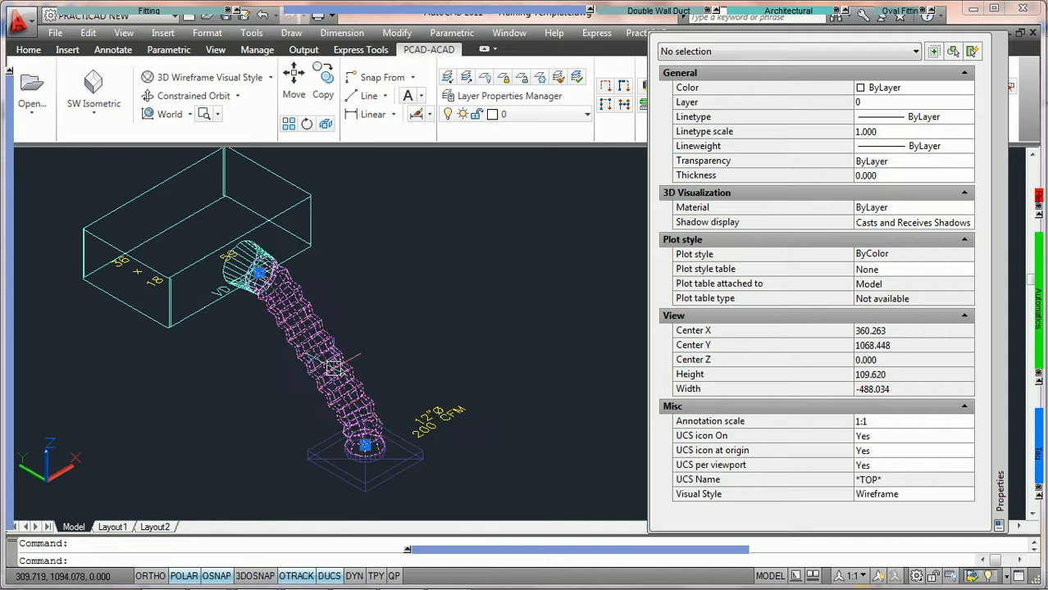
# Select the flex duct and review the default parameters of the architectural Flex fitting without placing a new one
pyautogui.click(334, 363)
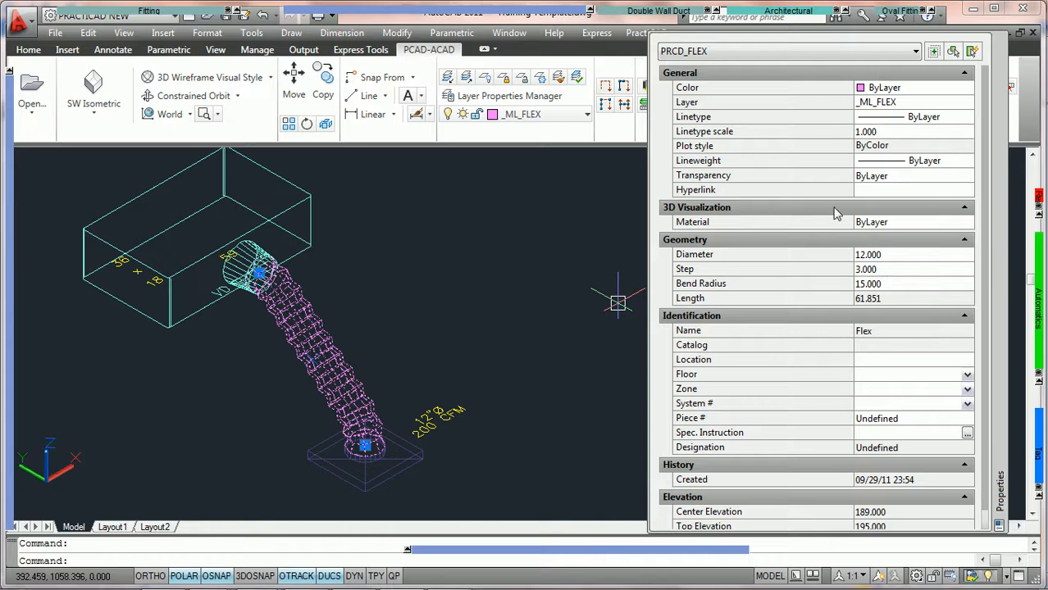
pyautogui.moveTo(789, 13)
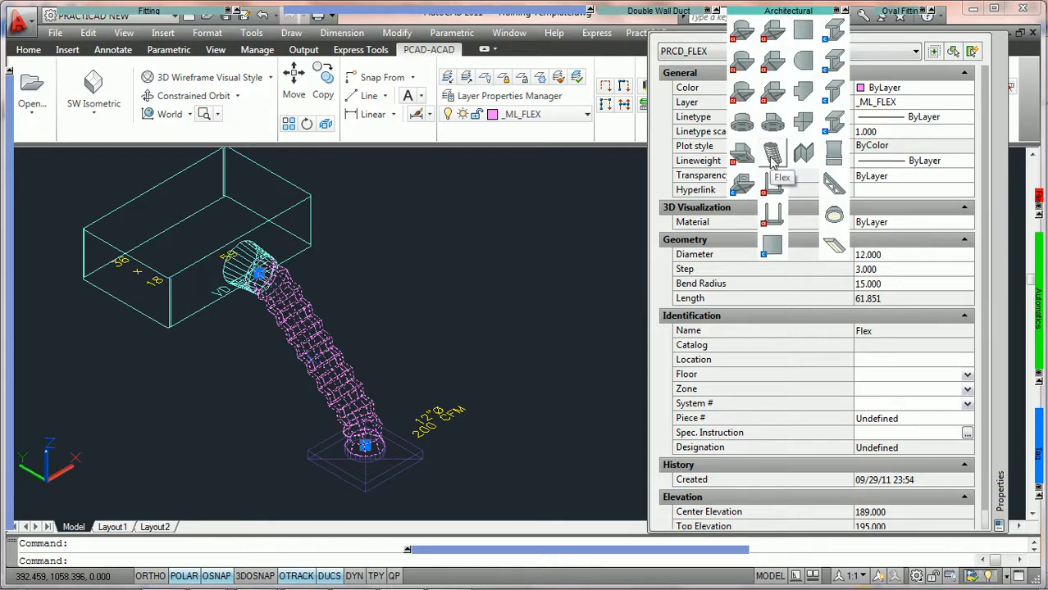
pyautogui.click(771, 156)
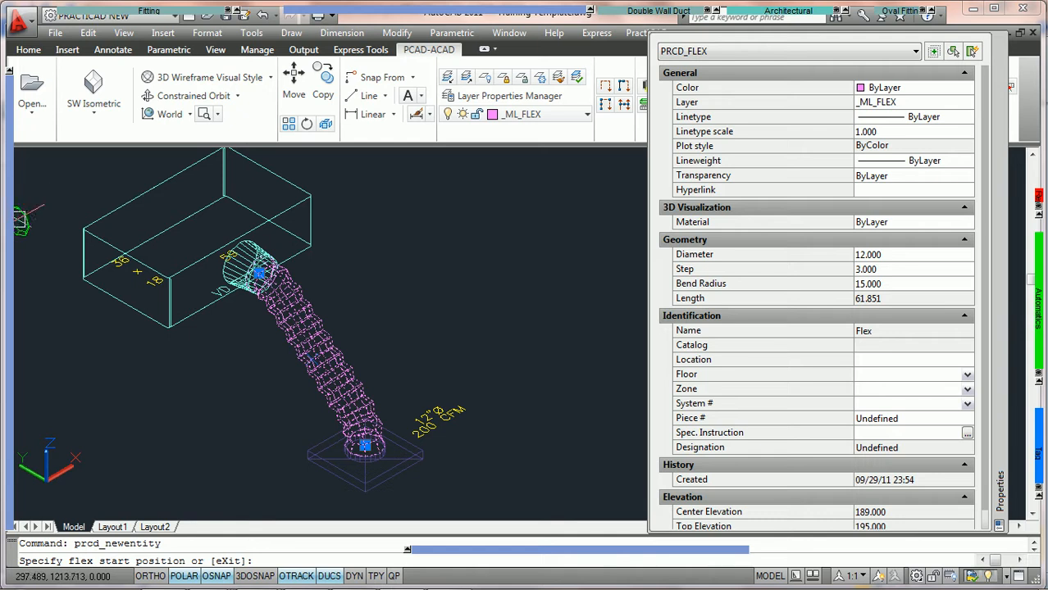
pyautogui.moveTo(17, 214)
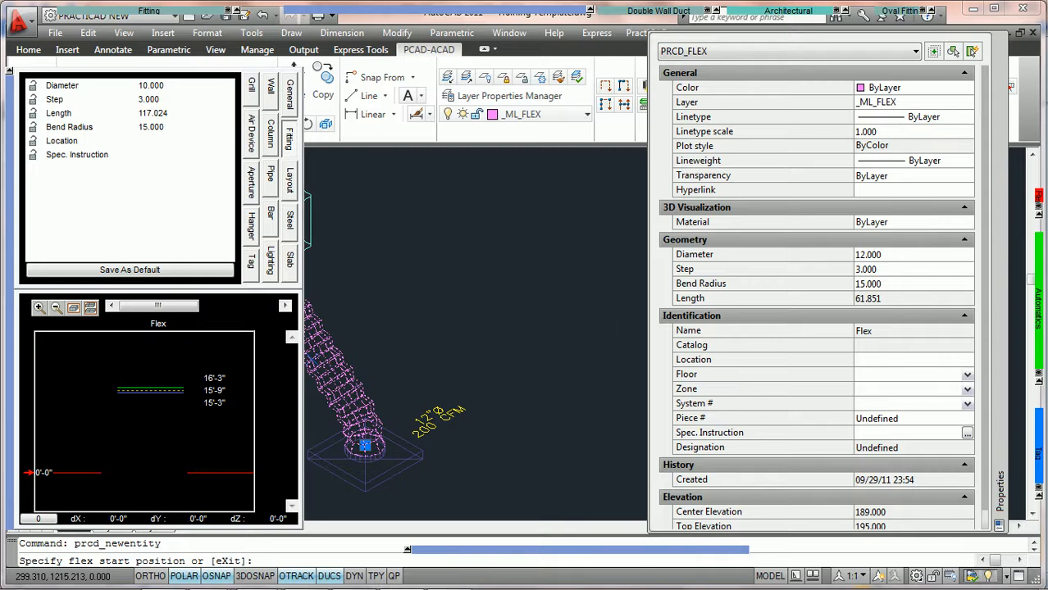
pyautogui.press('Escape')
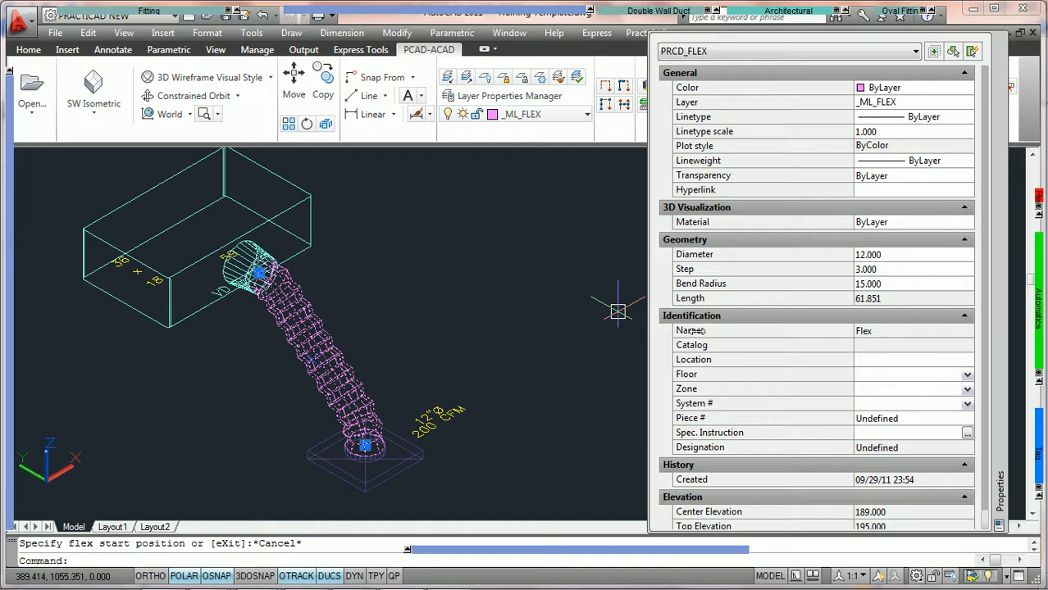
# Set the step of the flex duct between the collar and the diffuser to 1
pyautogui.scroll(4, 343, 371)
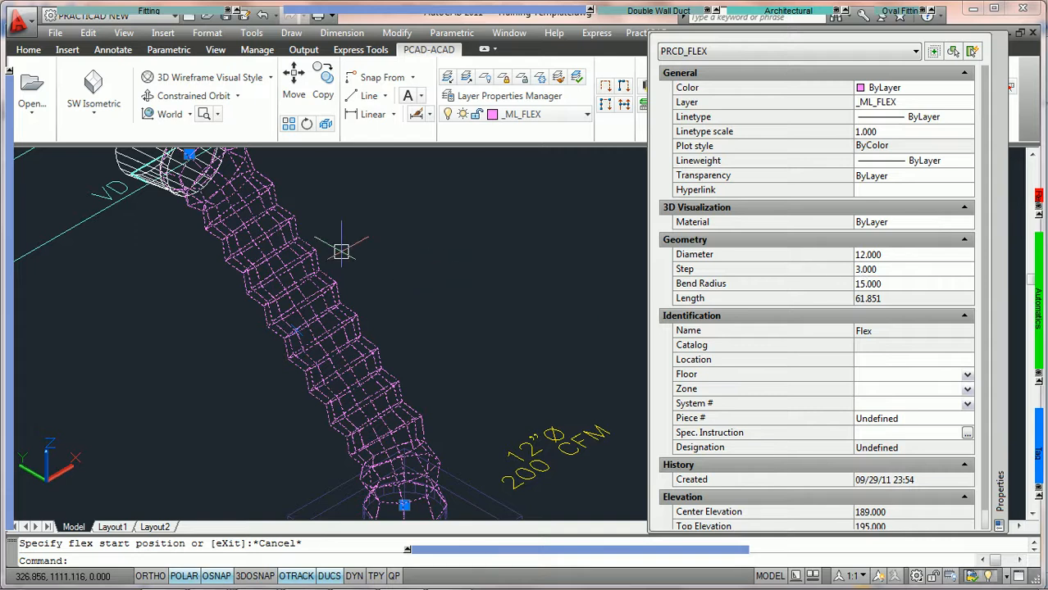
pyautogui.scroll(-2, 341, 250)
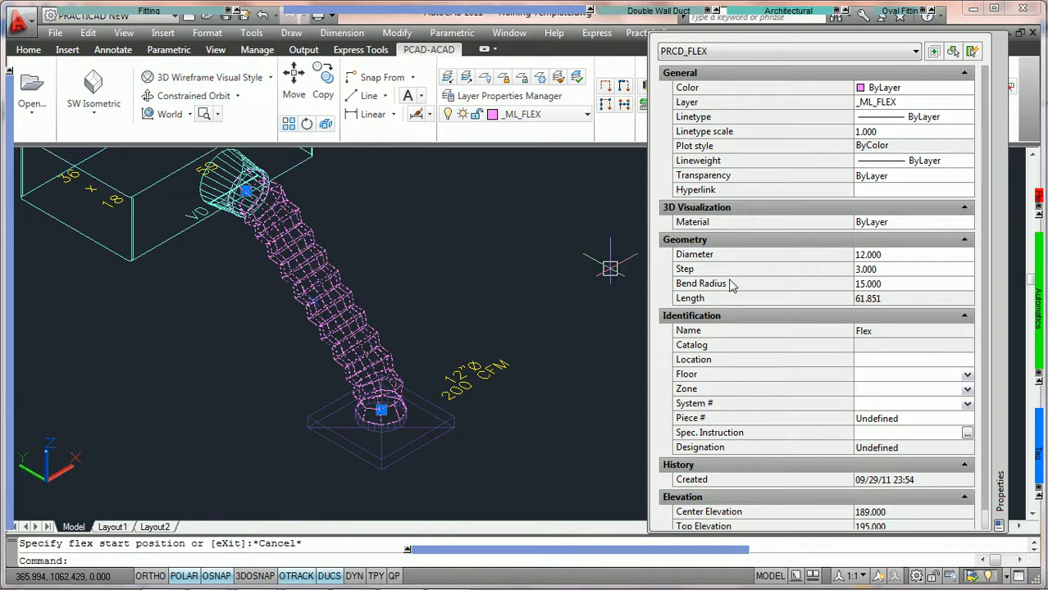
pyautogui.click(901, 269)
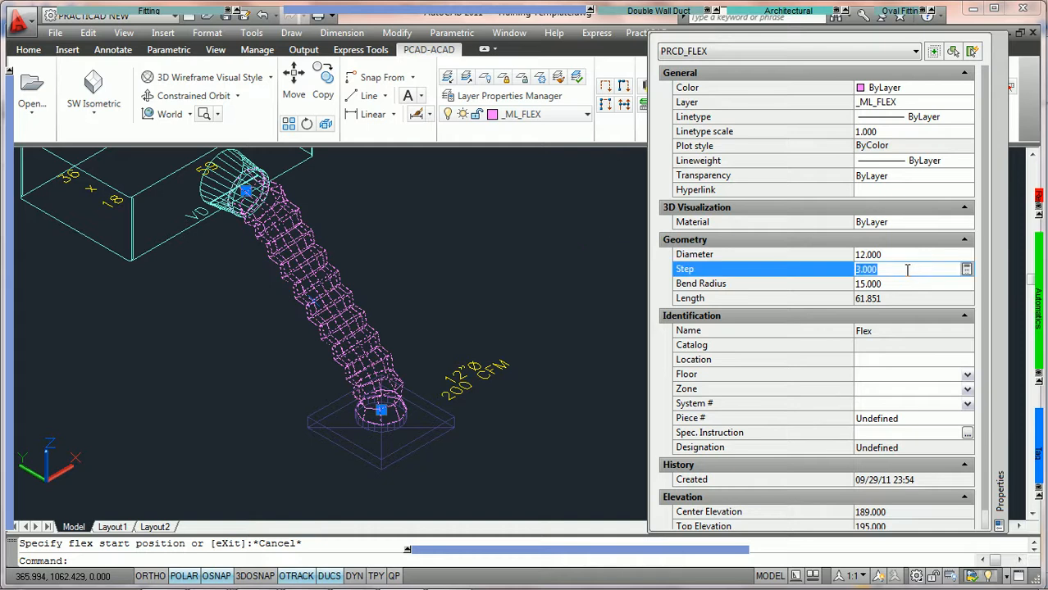
pyautogui.write('1')
pyautogui.press('Return')
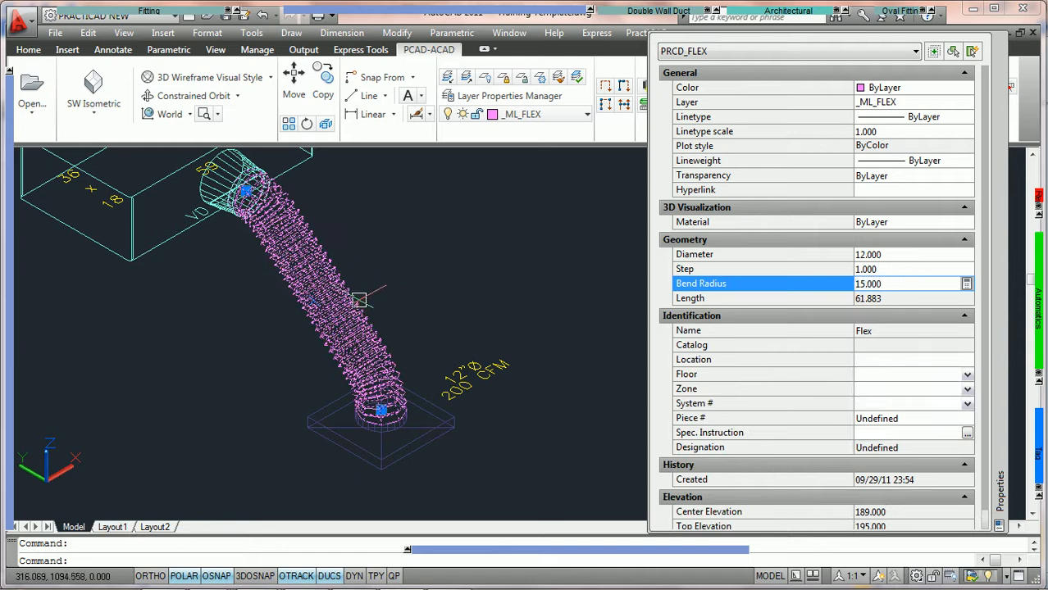
pyautogui.press('Escape')
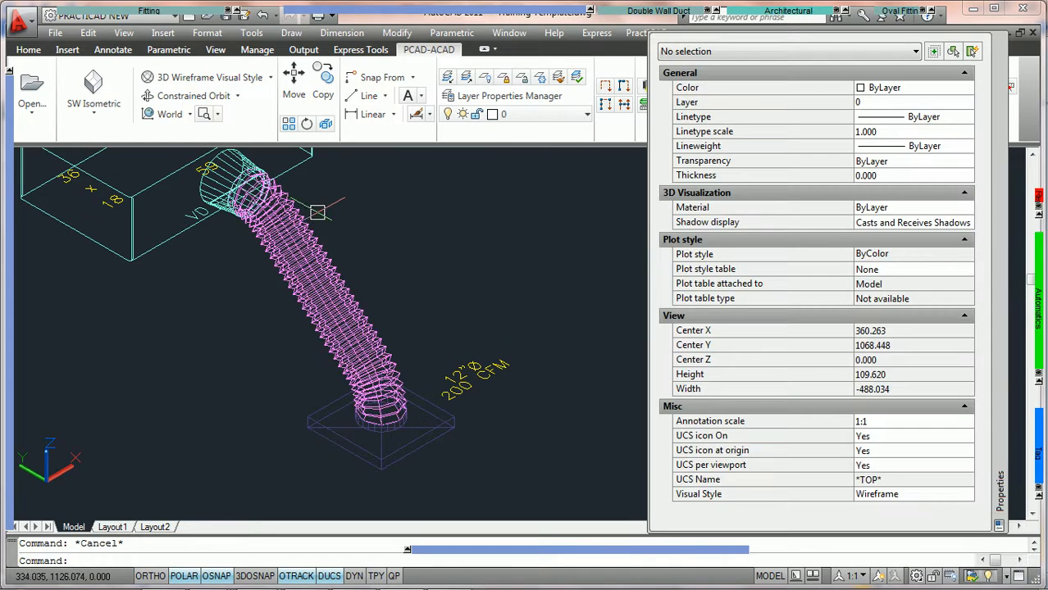
# Reselect the flex duct and set its step to 6 for coarser corrugations
pyautogui.scroll(2, 393, 349)
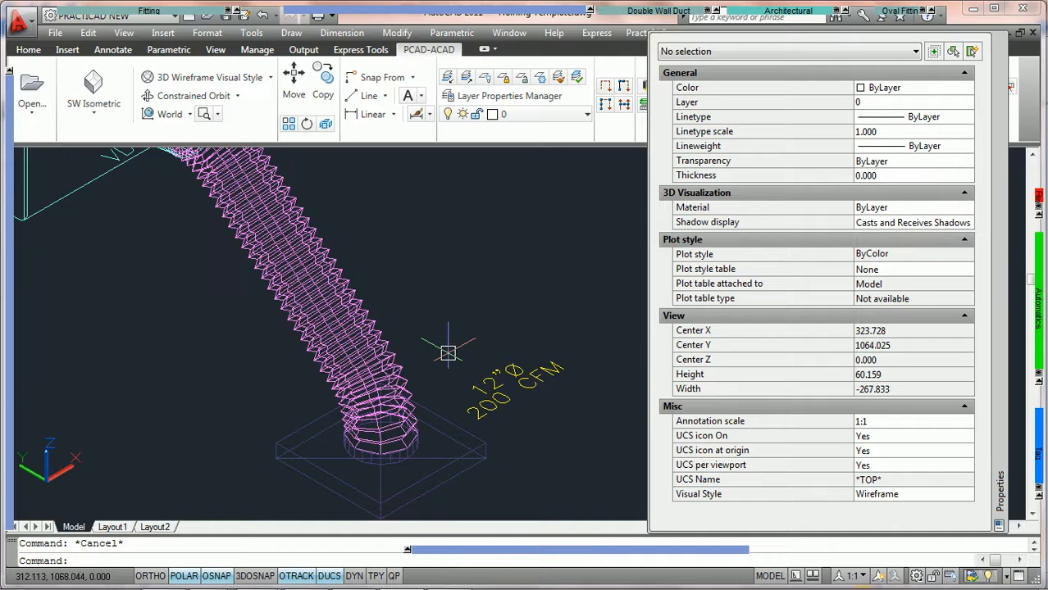
pyautogui.scroll(-1, 442, 344)
pyautogui.scroll(1, 429, 311)
pyautogui.scroll(1, 418, 305)
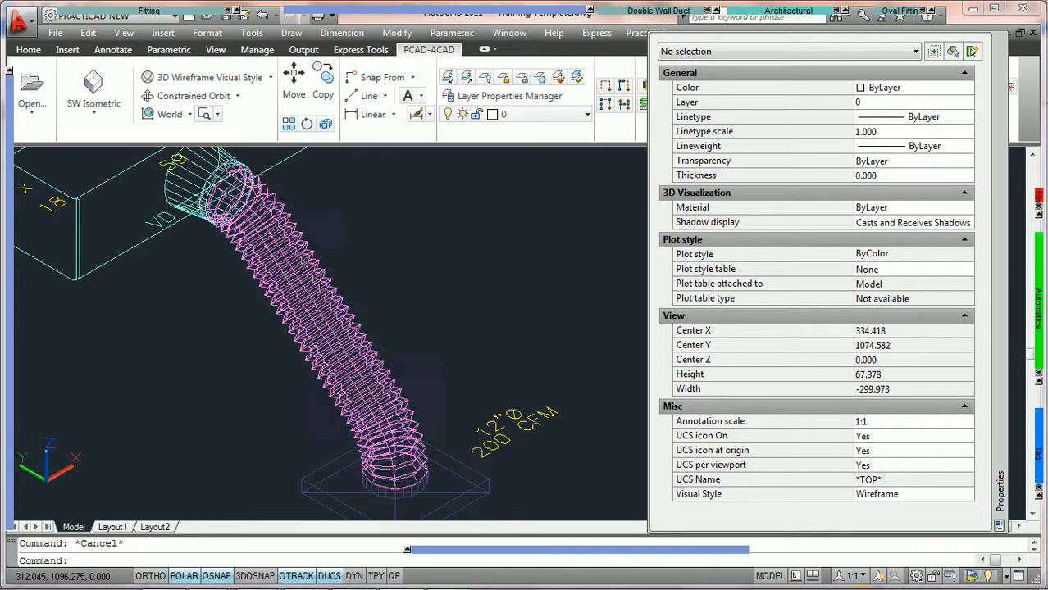
pyautogui.click(361, 330)
pyautogui.click(870, 268)
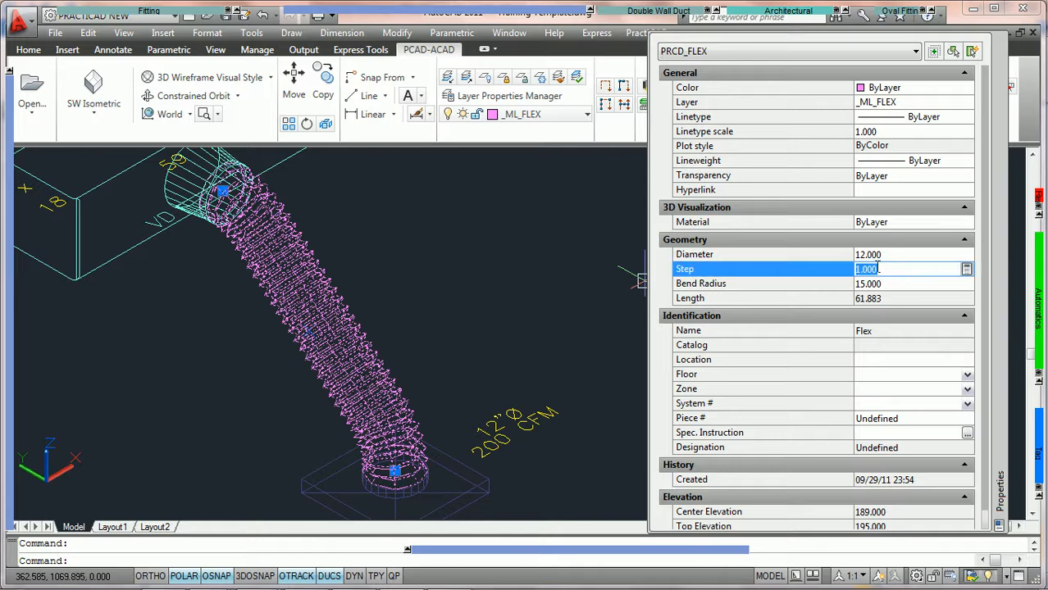
pyautogui.write('6')
pyautogui.click(900, 279)
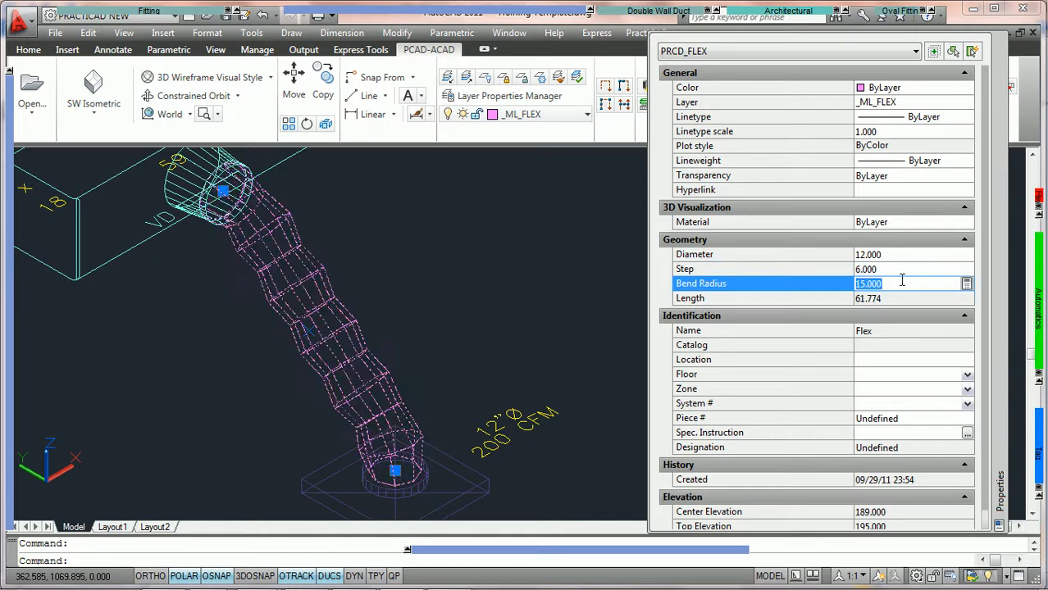
# Set the flex duct's step to 3 and its bend radius to 25
pyautogui.click(894, 269)
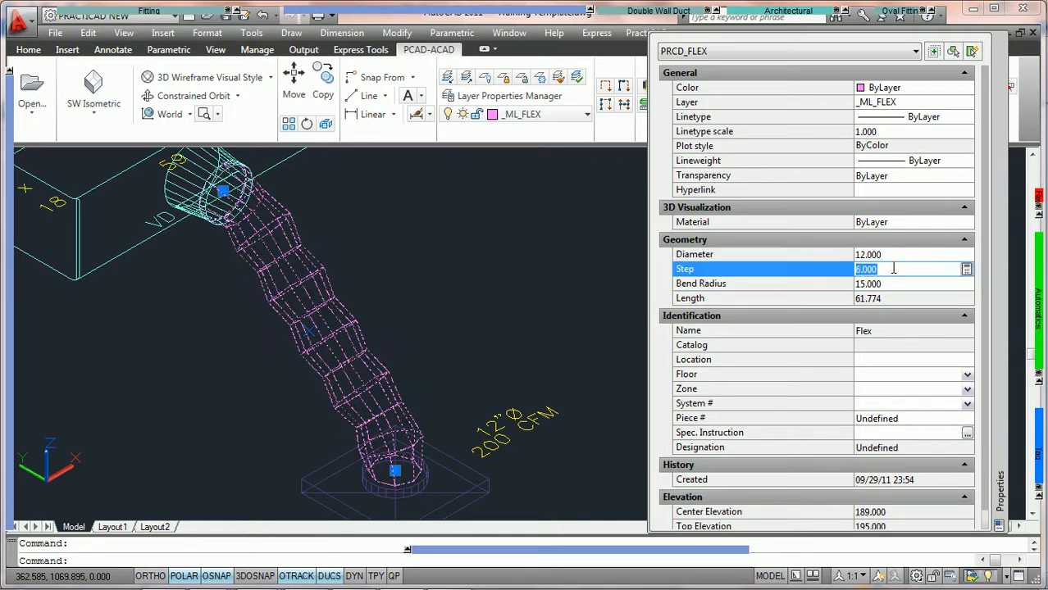
pyautogui.write('3')
pyautogui.click(906, 279)
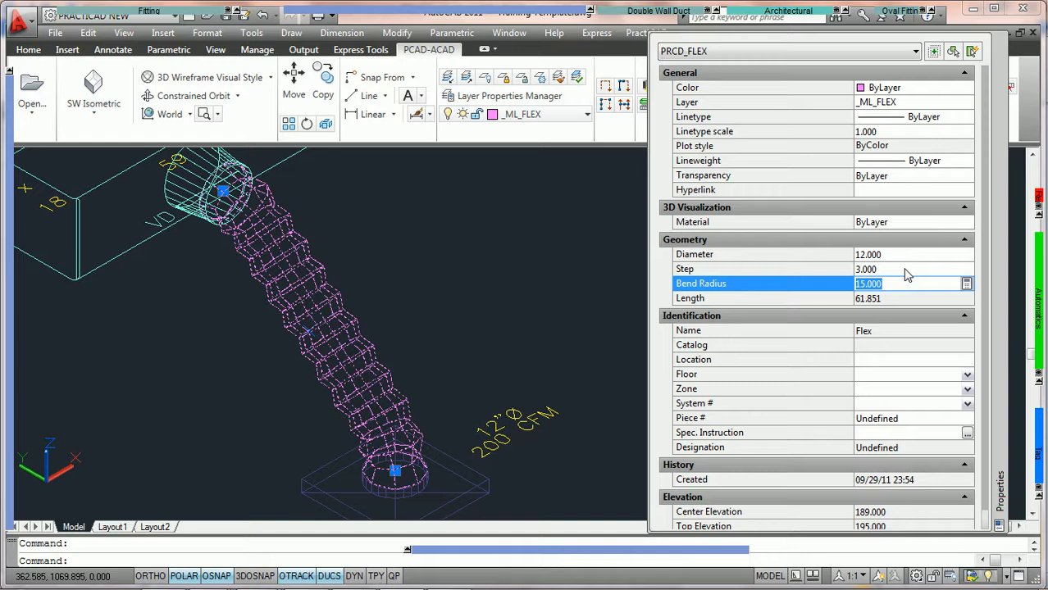
pyautogui.write('25')
pyautogui.press('Tab')
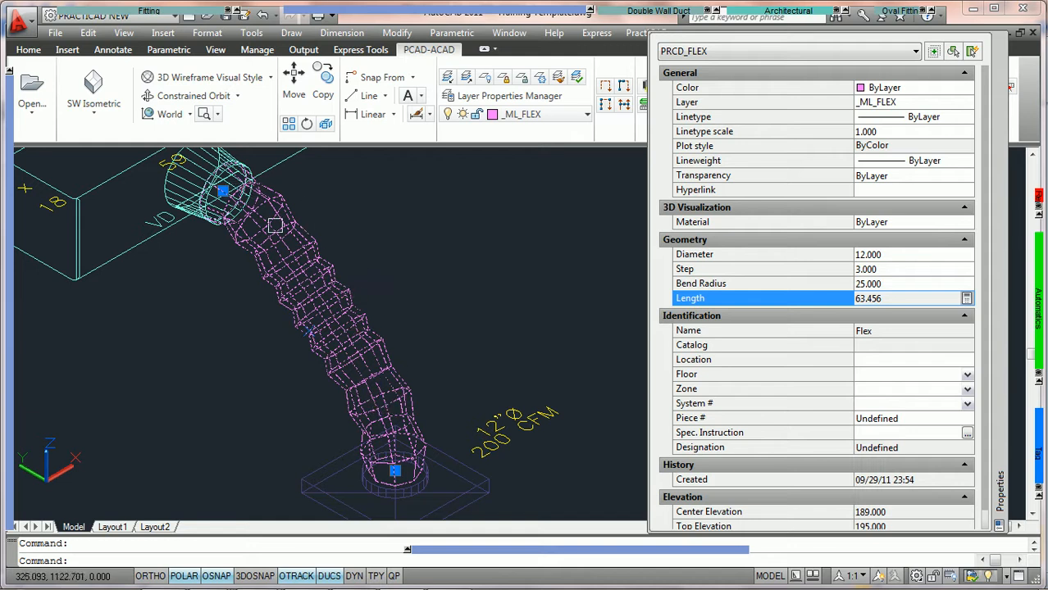
# Set the flex duct's bend radius to 4 for tighter bends at its ends
pyautogui.click(895, 284)
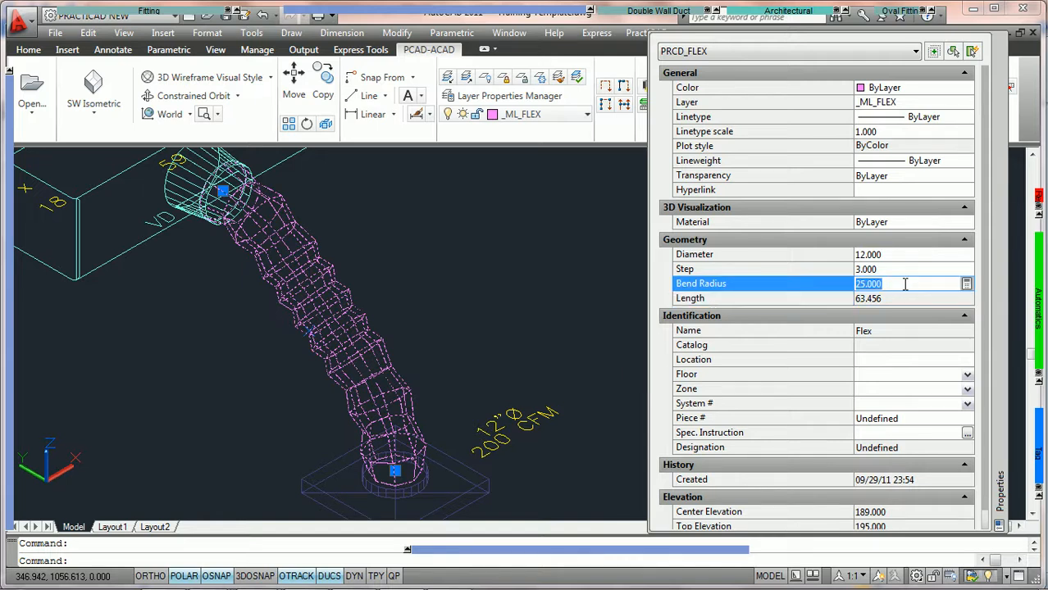
pyautogui.write('4')
pyautogui.press('Tab')
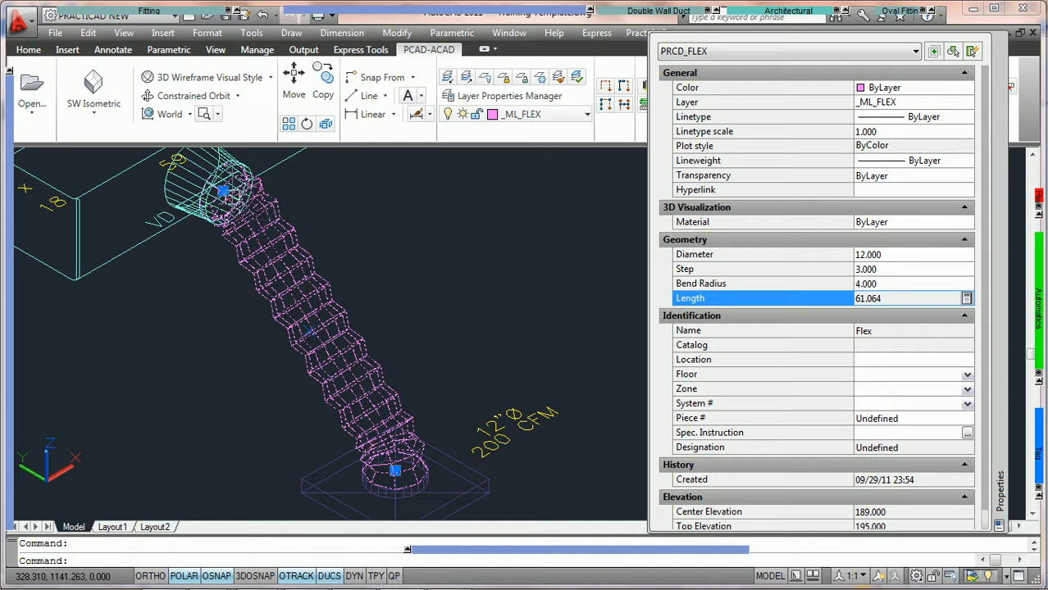
# Return the flex duct's bend radius to 25 for wider bends
pyautogui.click(905, 283)
pyautogui.write('25')
pyautogui.press('Tab')
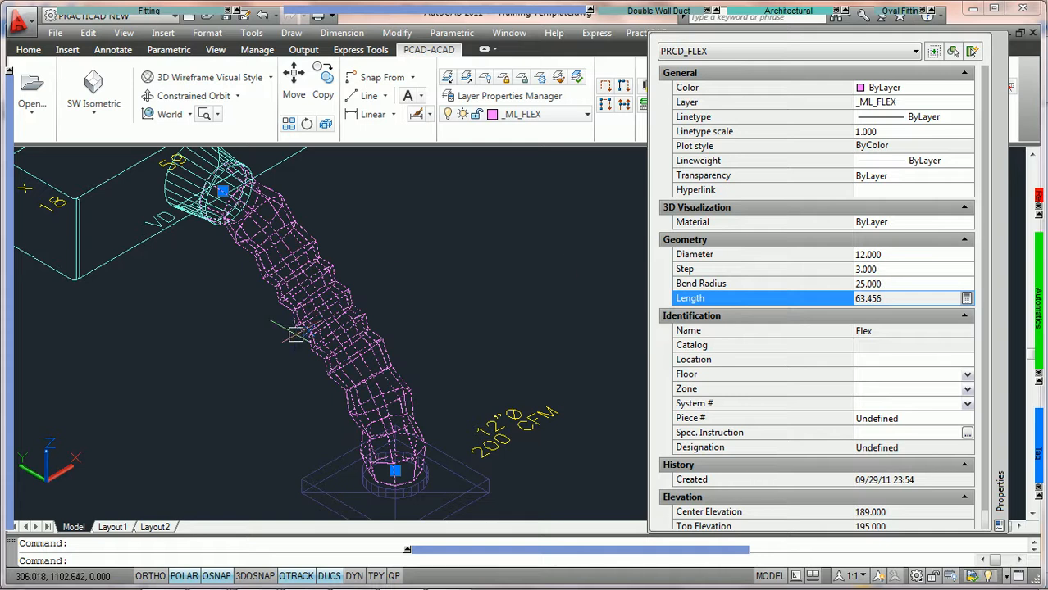
pyautogui.click(789, 8)
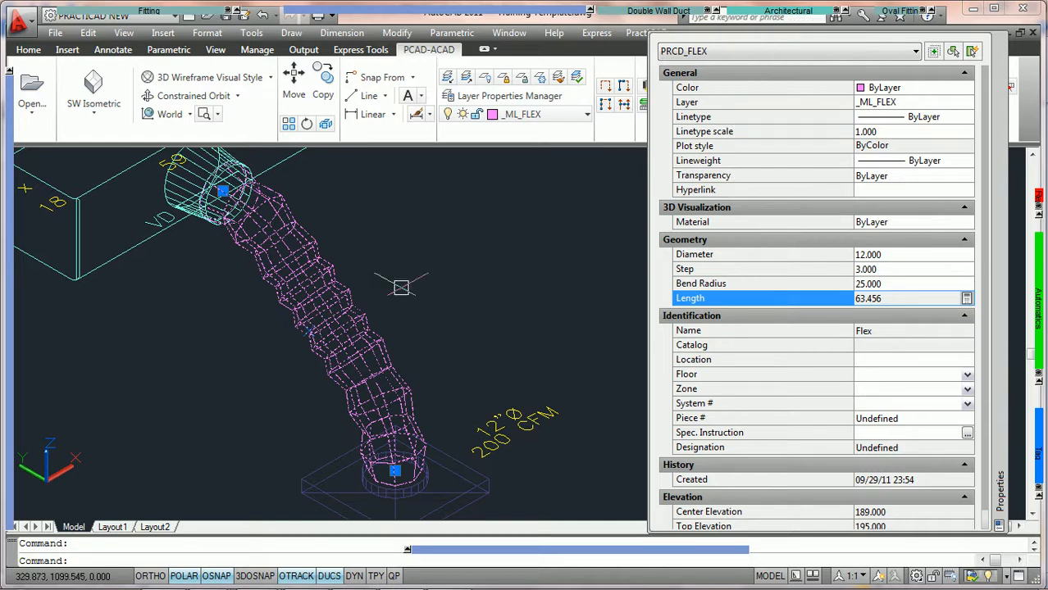
pyautogui.scroll(-2, 433, 285)
pyautogui.moveTo(437, 281); pyautogui.dragTo(439, 308, button='middle')
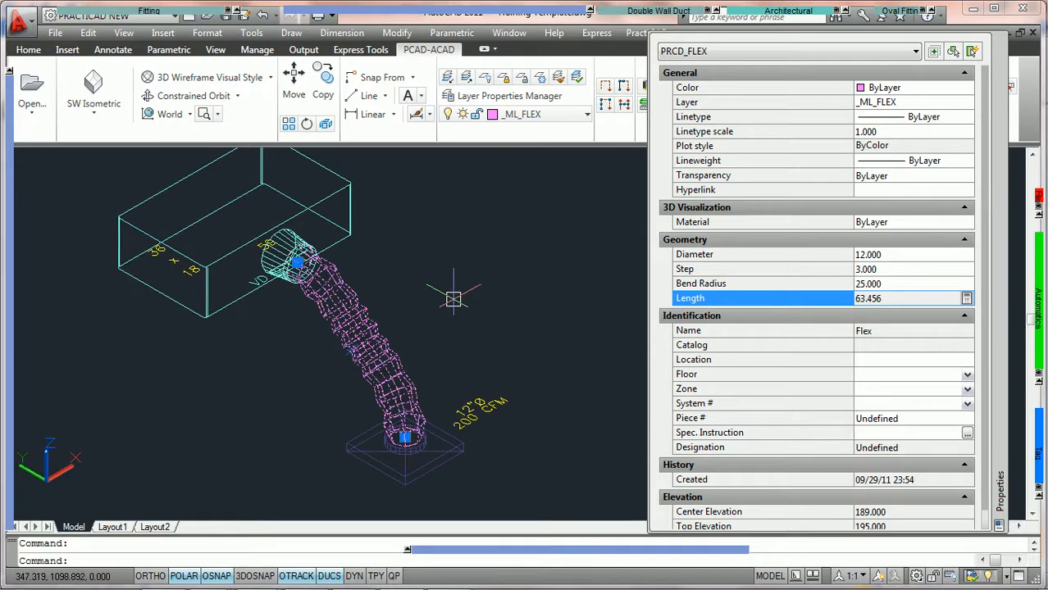